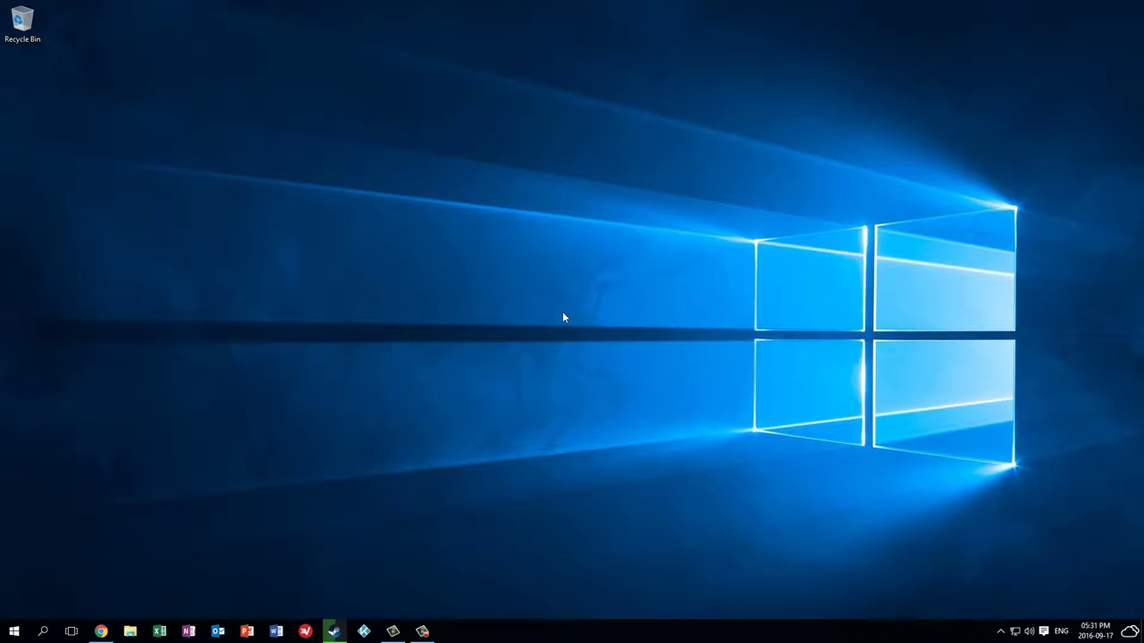
# Launch PowerPoint 2016 from the taskbar to reach its template start screen.
pyautogui.click(247, 632)
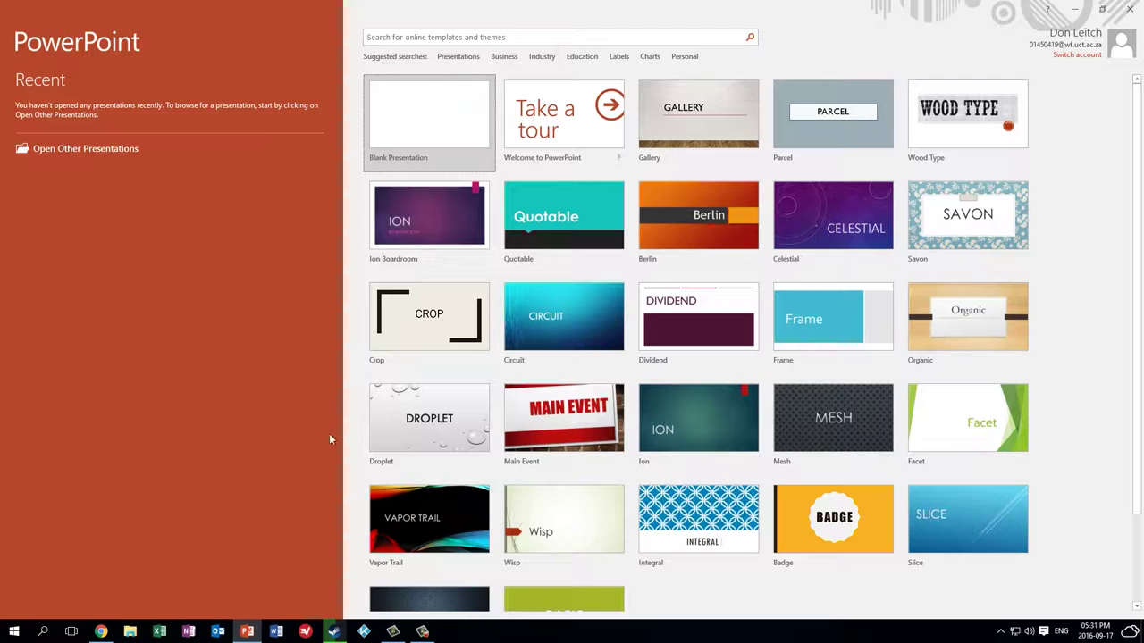
# Create blank presentation Presentation1 and show the Insert ribbon tools.
pyautogui.click(446, 132)
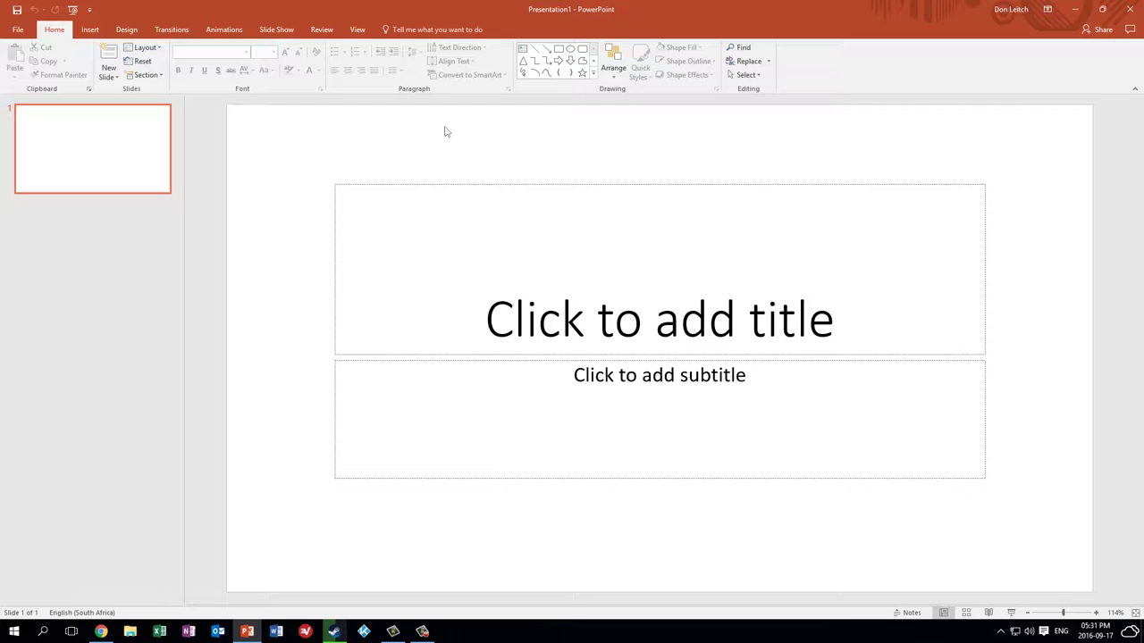
pyautogui.click(89, 31)
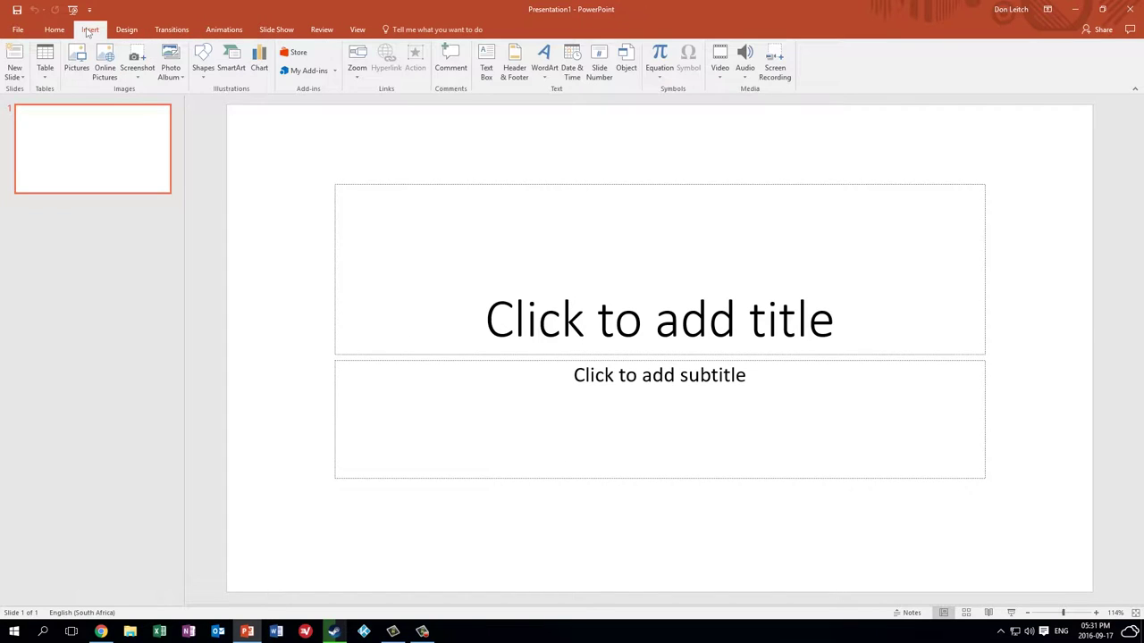
# Start Screen Recording setup and select the entire screen as the recording area.
pyautogui.click(772, 62)
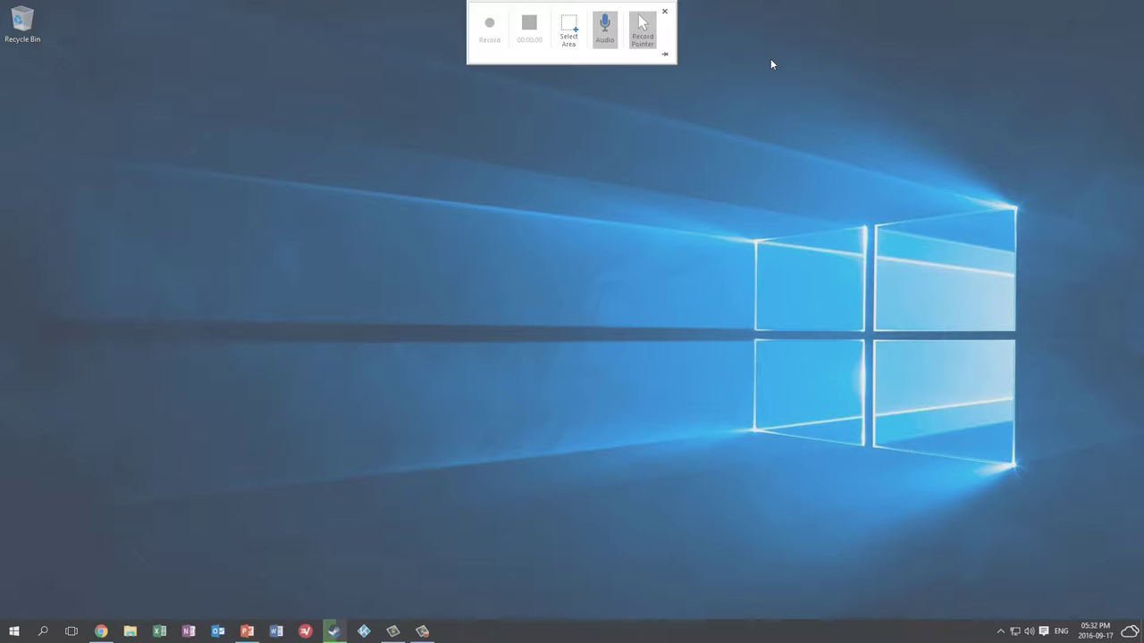
pyautogui.moveTo(1, 1); pyautogui.dragTo(1143, 642)
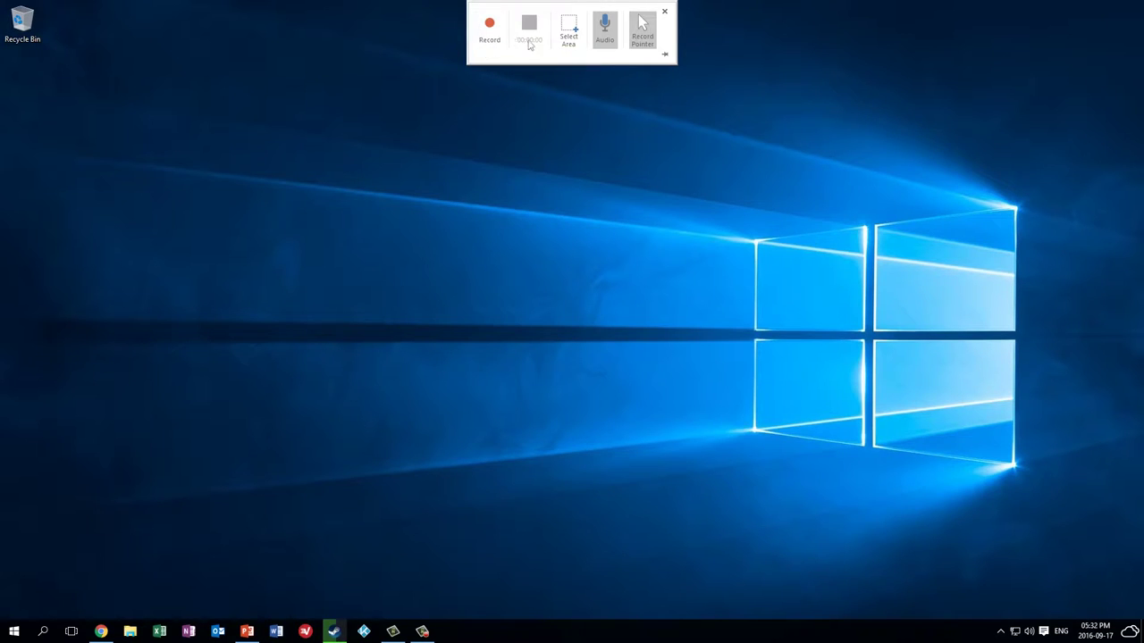
pyautogui.click(576, 33)
# Confirm the Logitech USB Headset microphone as the default Windows recording device.
pyautogui.rightClick(1026, 633)
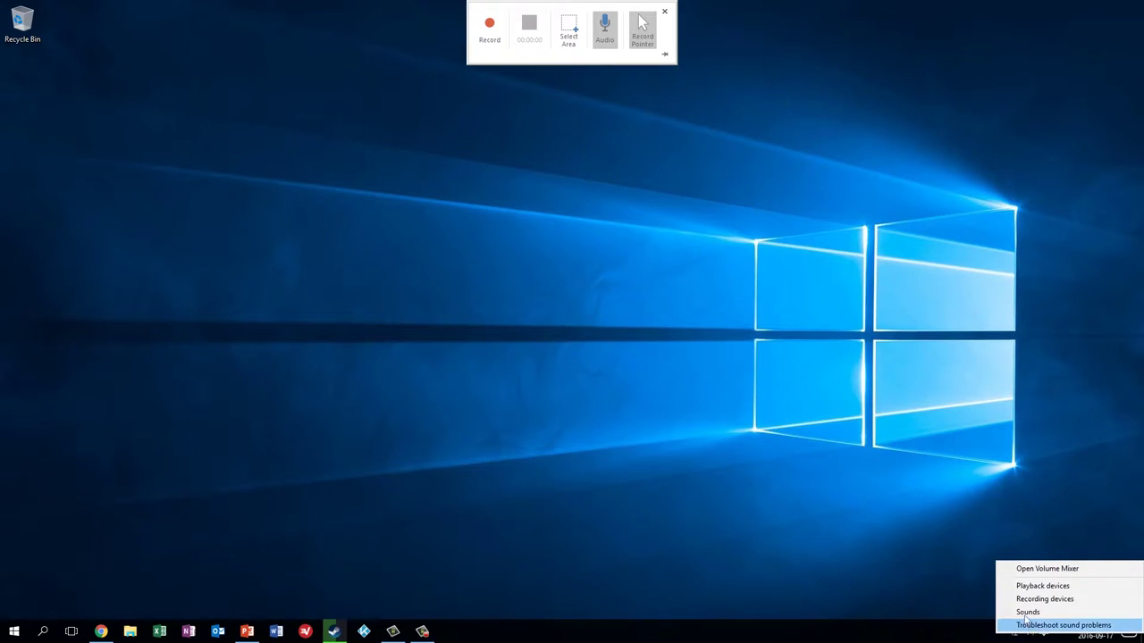
pyautogui.click(1025, 600)
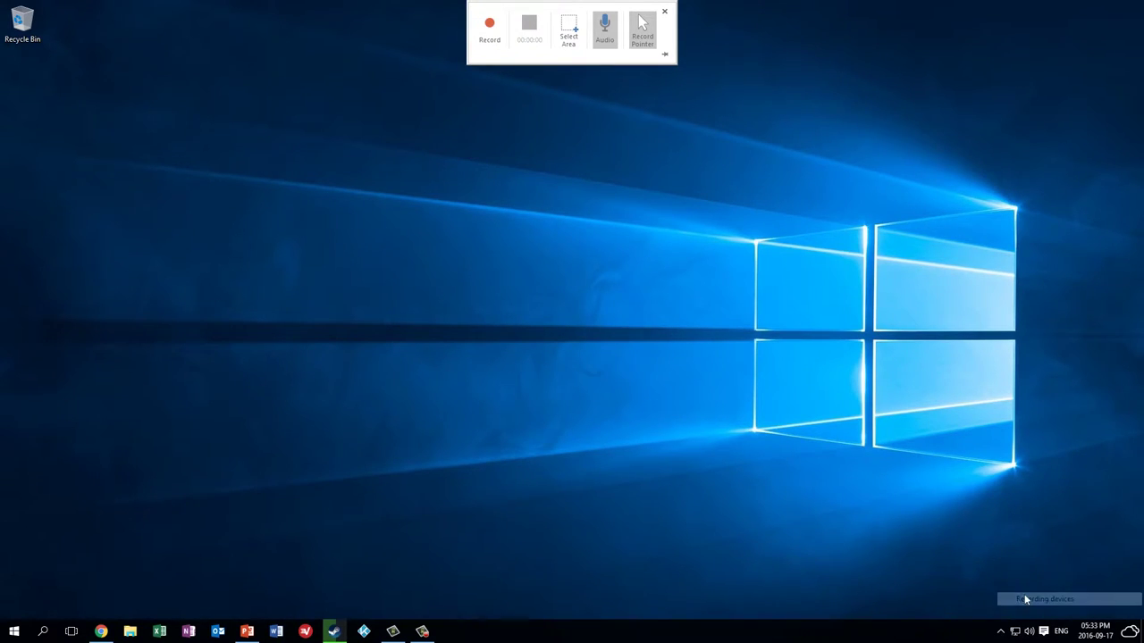
pyautogui.click(153, 202)
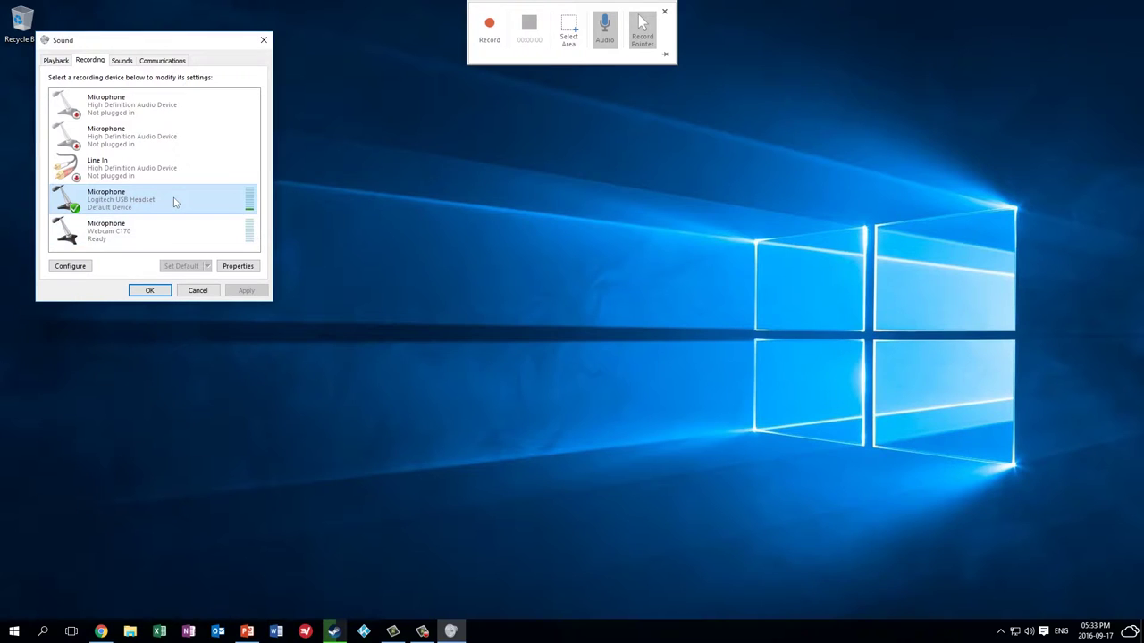
pyautogui.click(150, 291)
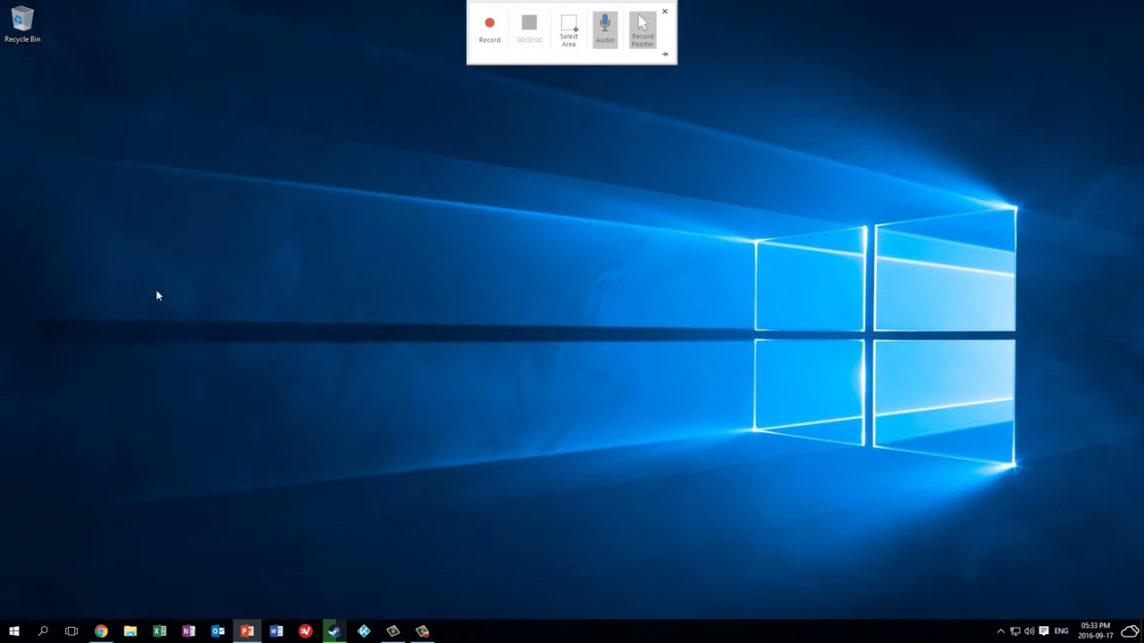
# Record the screen while restoring, moving and minimizing PowerPoint, then stop to insert the video.
pyautogui.click(489, 30)
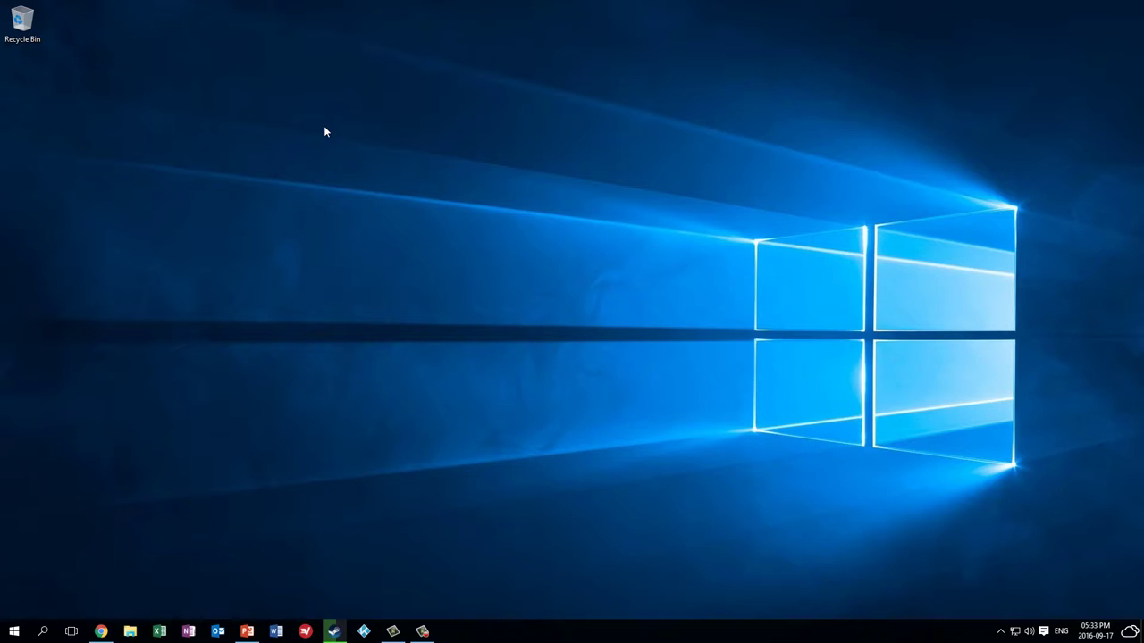
pyautogui.moveTo(585, 4)
pyautogui.click(247, 632)
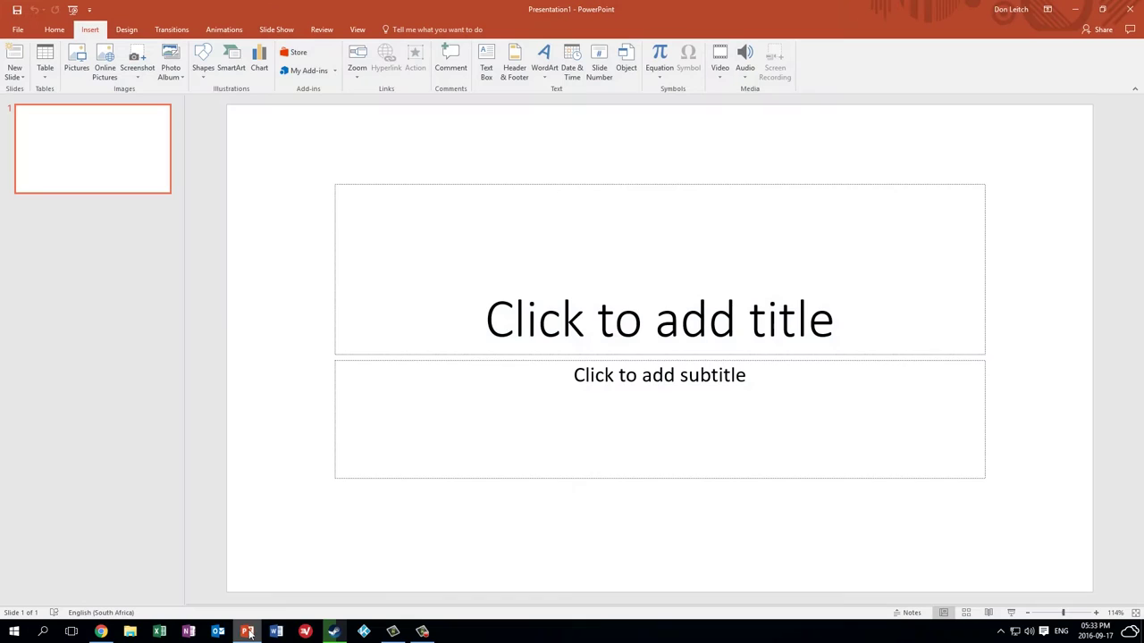
pyautogui.doubleClick(867, 14)
pyautogui.moveTo(867, 14); pyautogui.dragTo(651, 103)
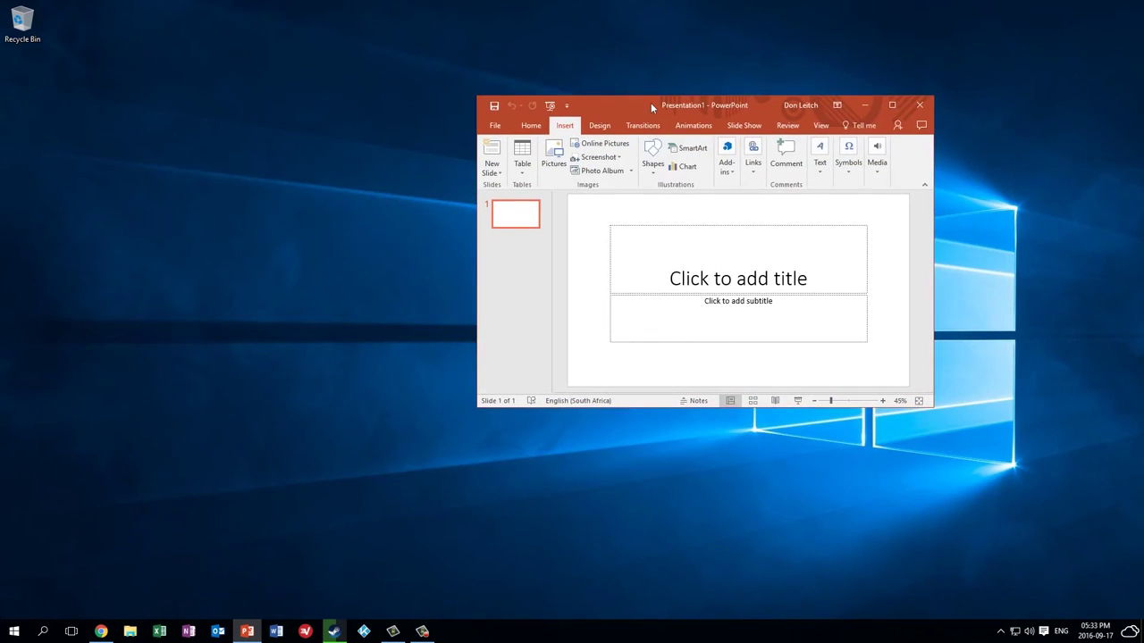
pyautogui.click(864, 104)
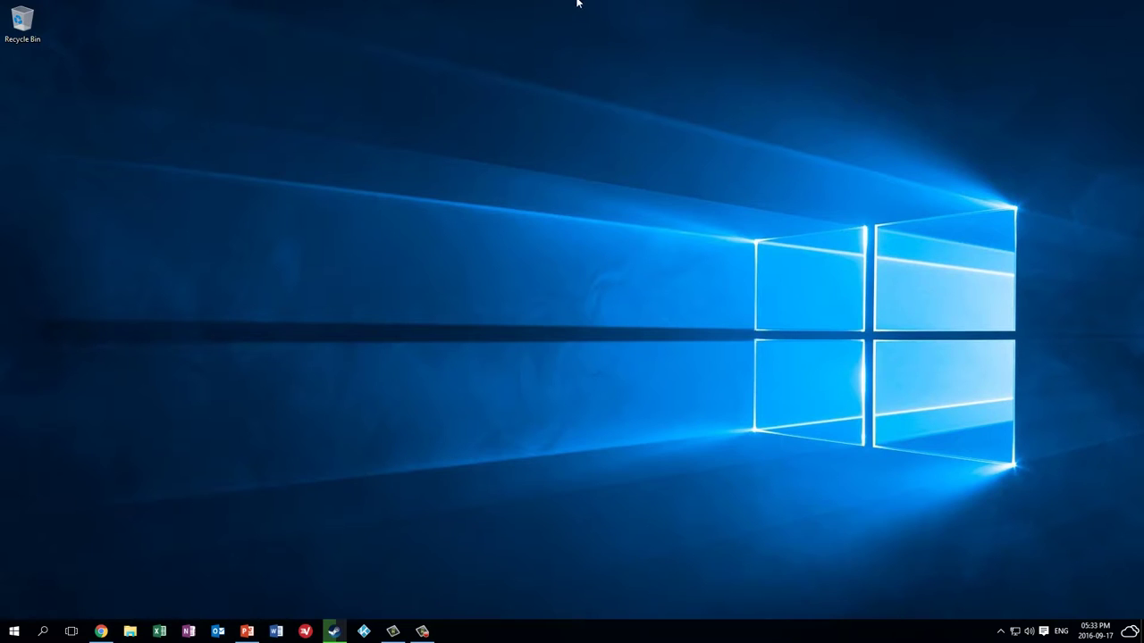
pyautogui.click(527, 33)
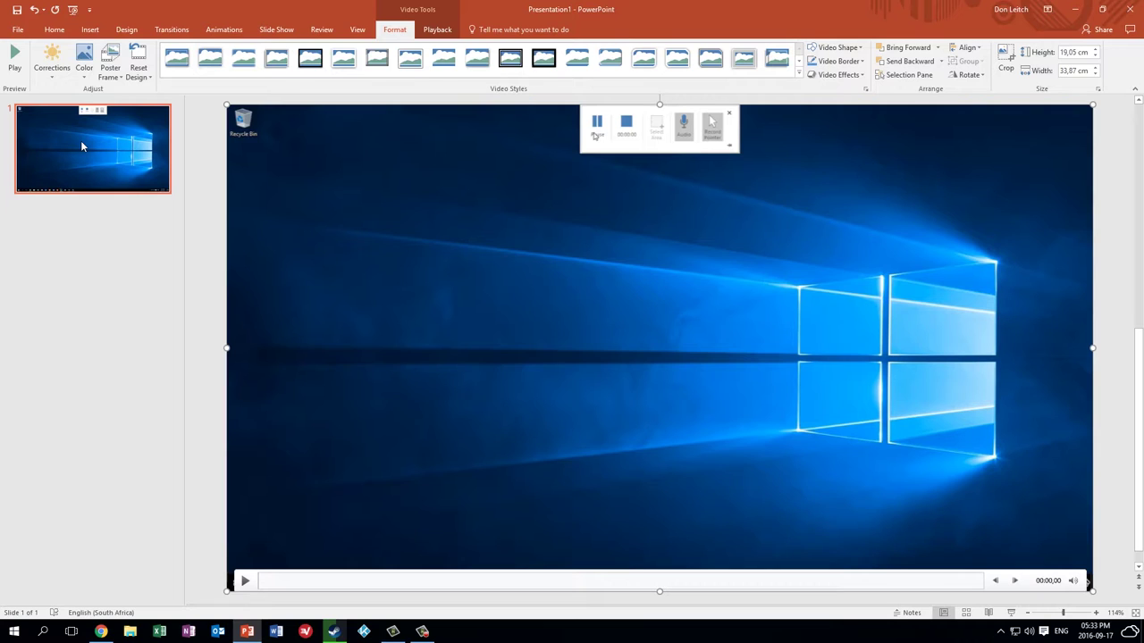
# Export the slide's recorded video as media file Media1 to the Desktop.
pyautogui.rightClick(524, 301)
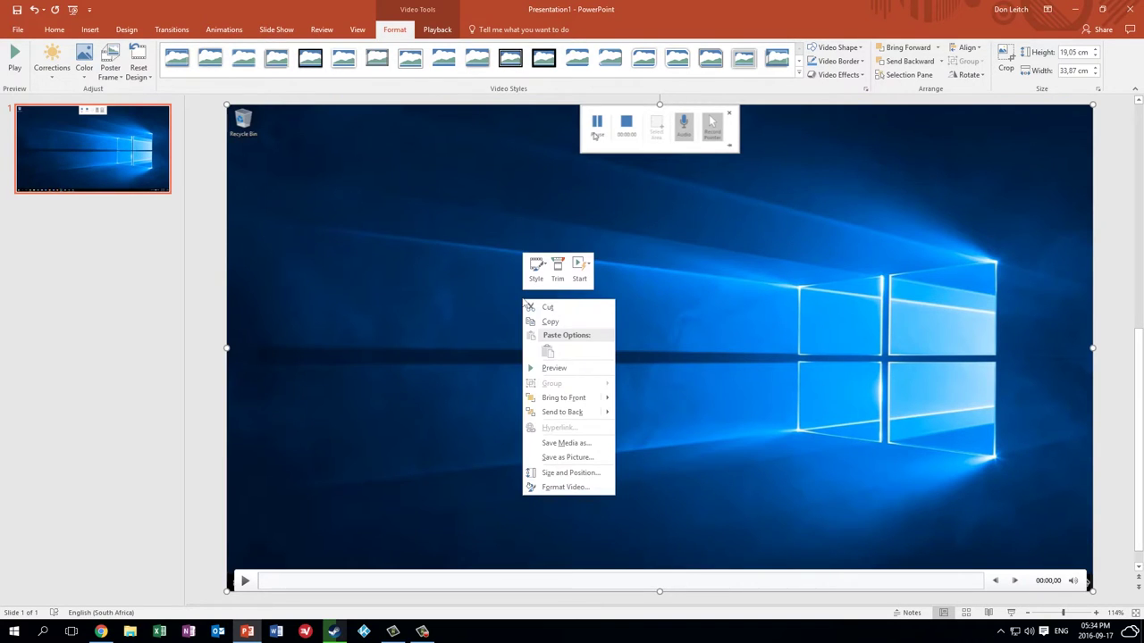
pyautogui.click(537, 443)
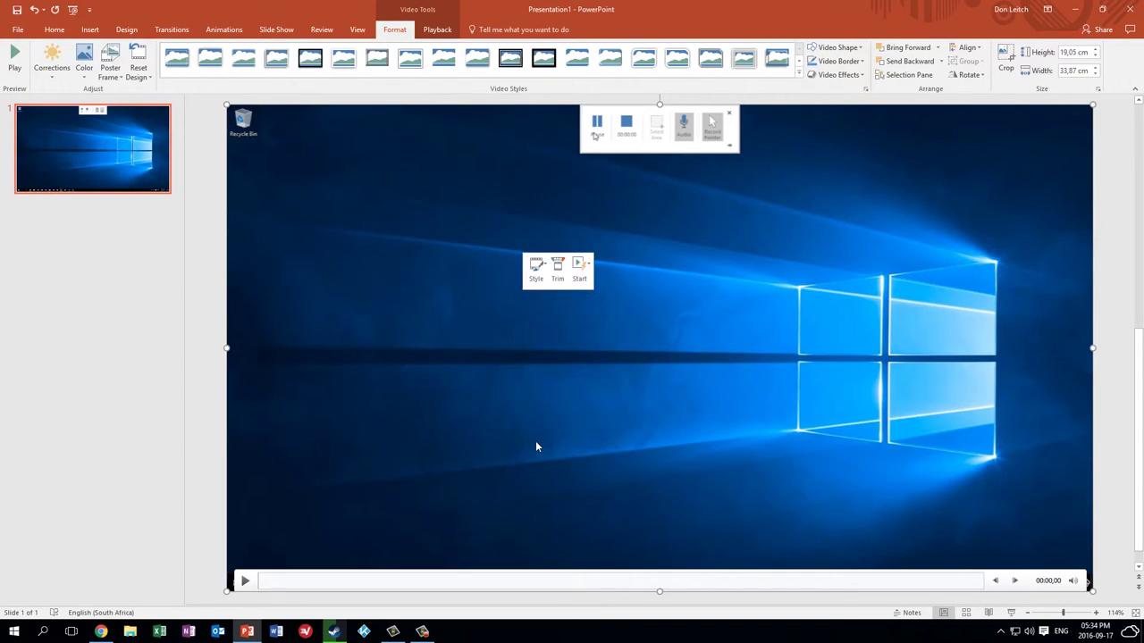
pyautogui.click(47, 140)
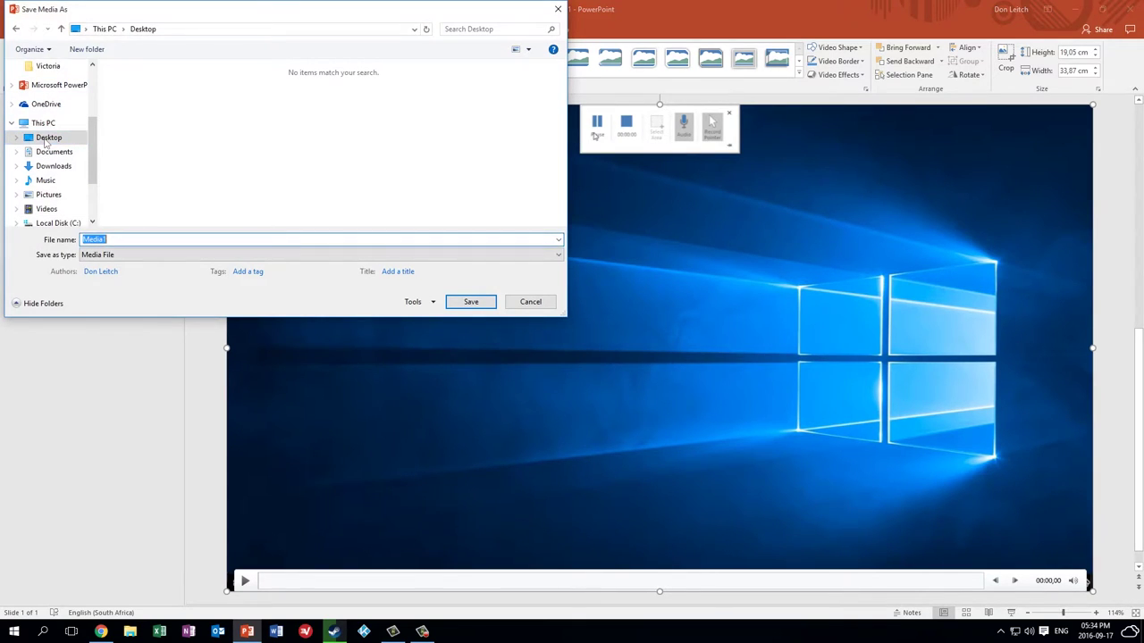
pyautogui.click(471, 302)
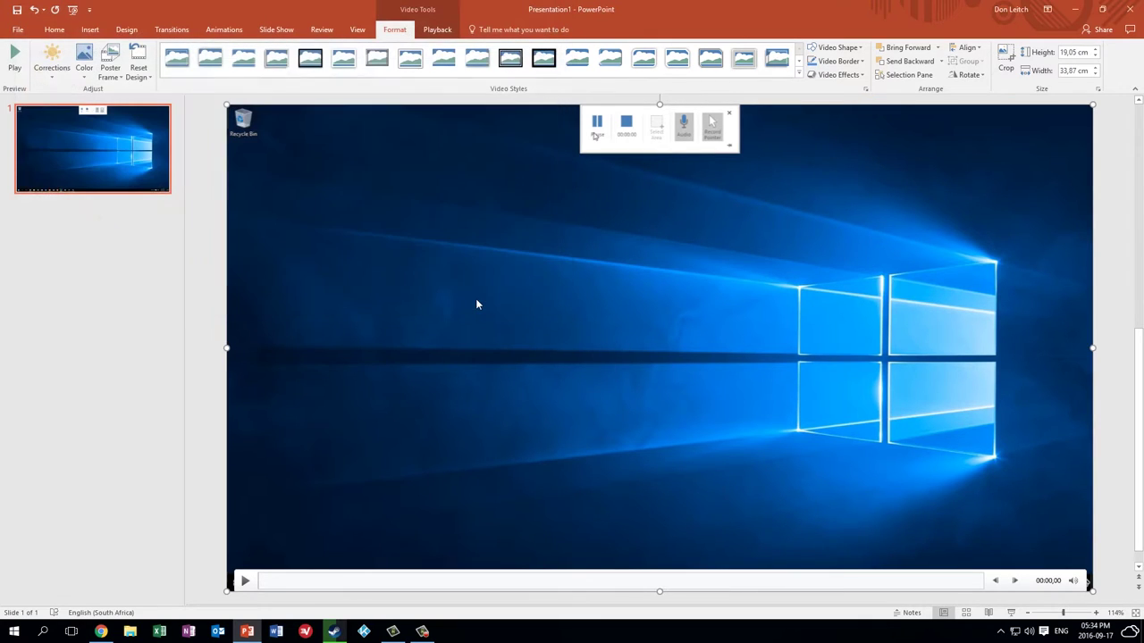
# Open Media1.mp4 from the desktop in Media Player Classic and pause playback.
pyautogui.click(1074, 9)
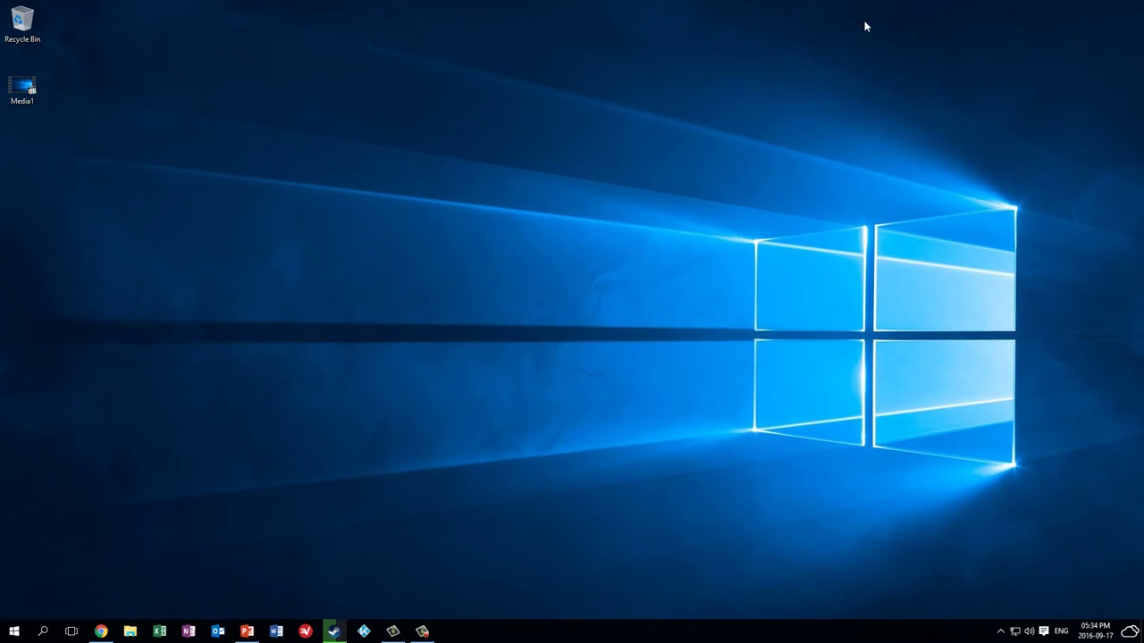
pyautogui.doubleClick(23, 87)
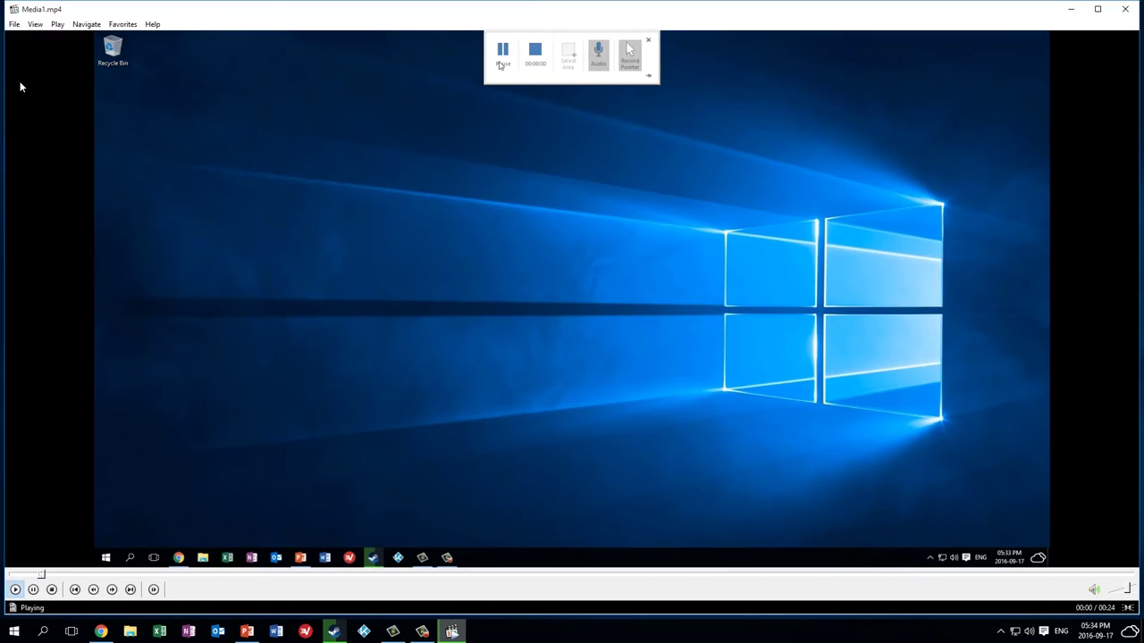
pyautogui.press('space')
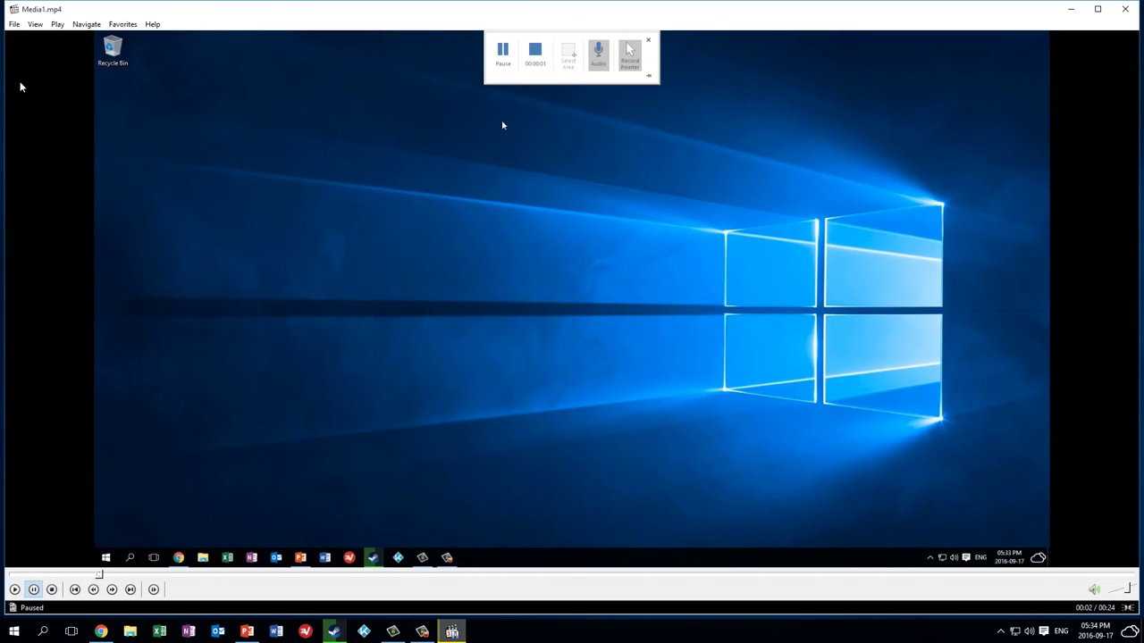
# Seek to 00:19, play to 00:21, view full screen, then close the player.
pyautogui.click(570, 579)
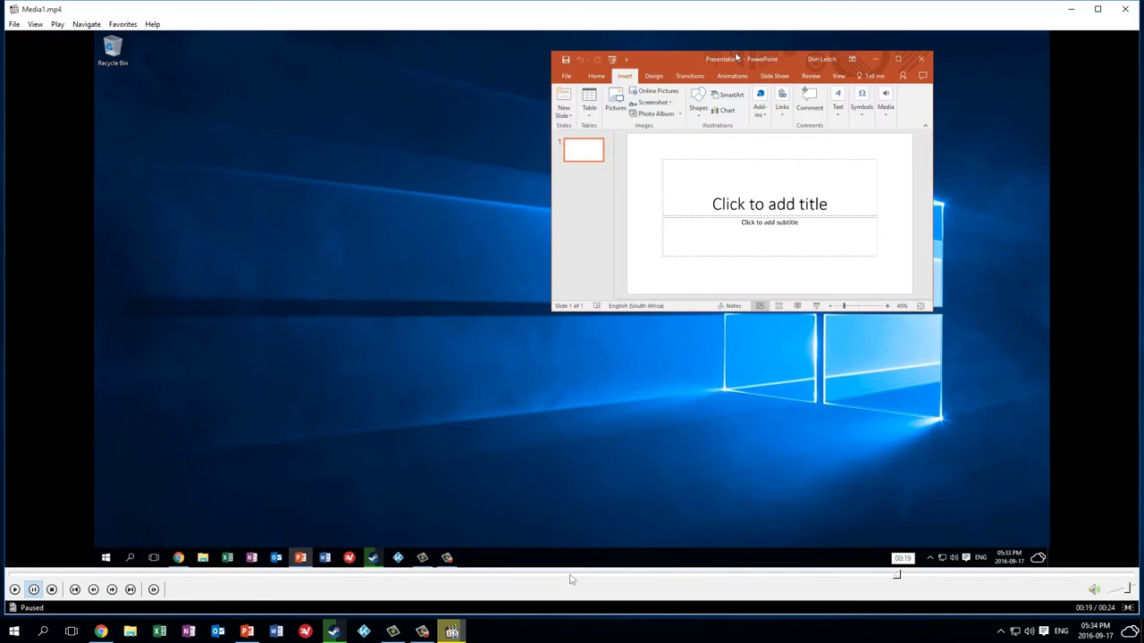
pyautogui.press('space')
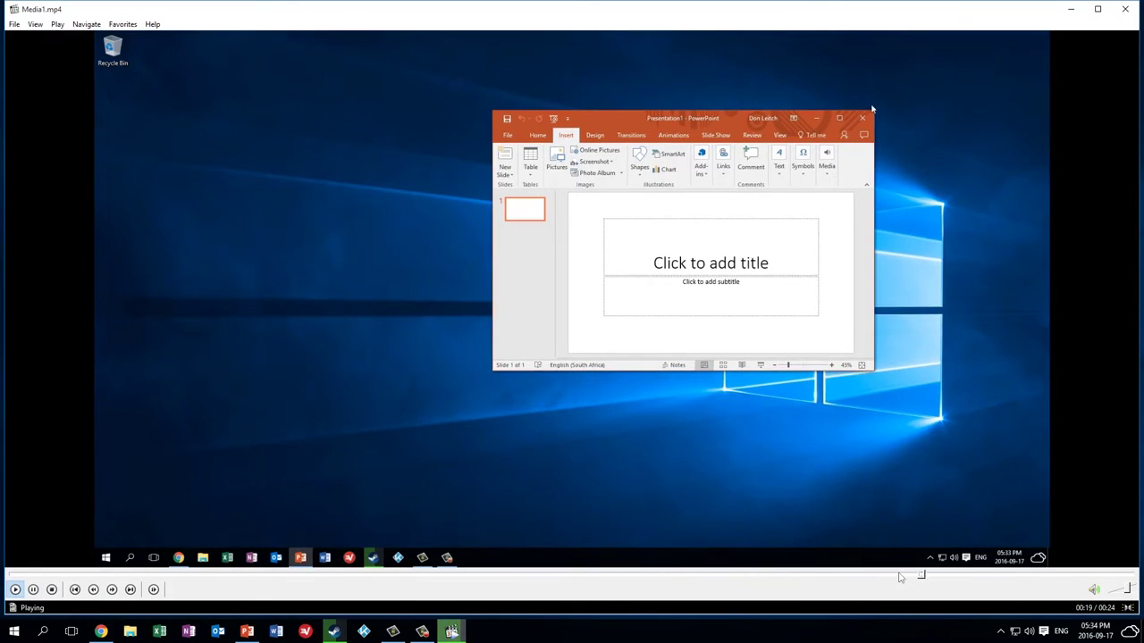
pyautogui.press('space')
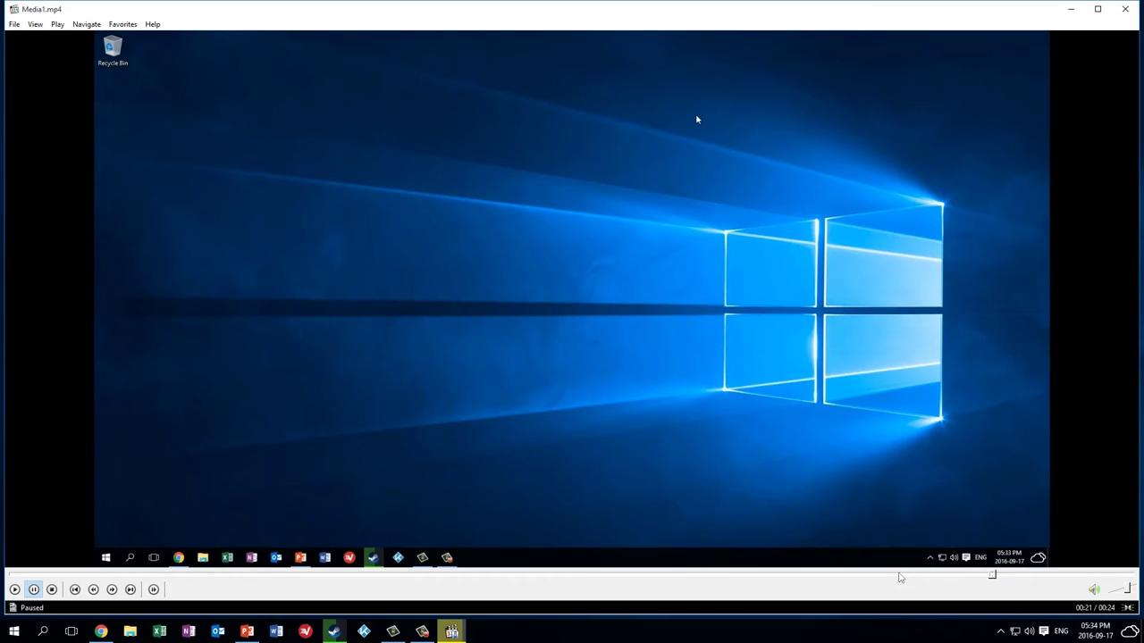
pyautogui.doubleClick(899, 513)
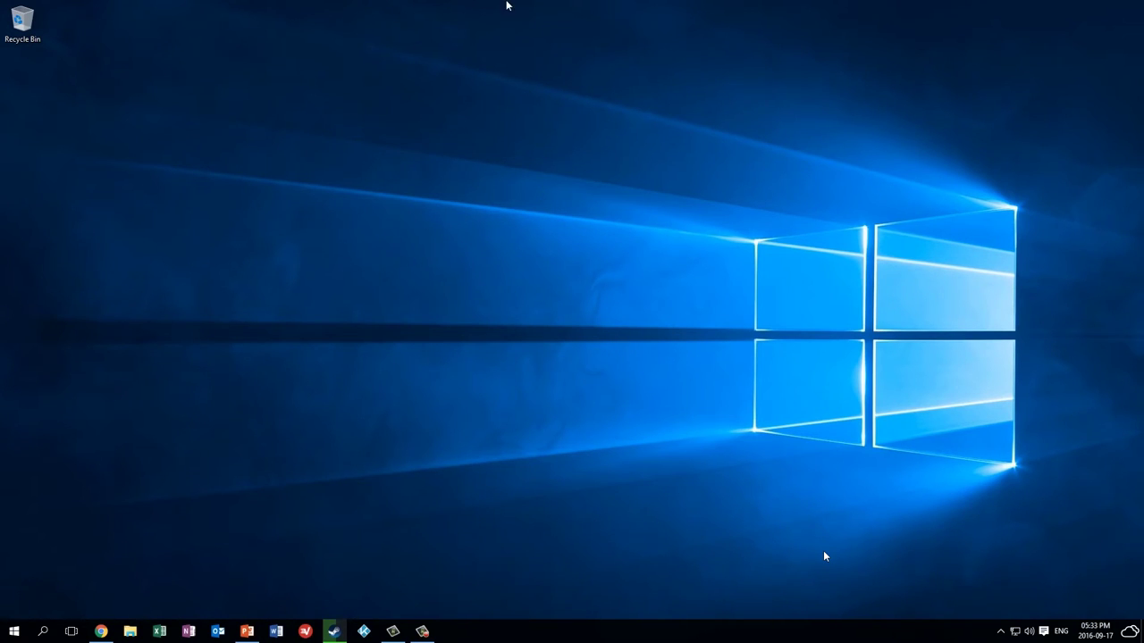
pyautogui.moveTo(506, 4)
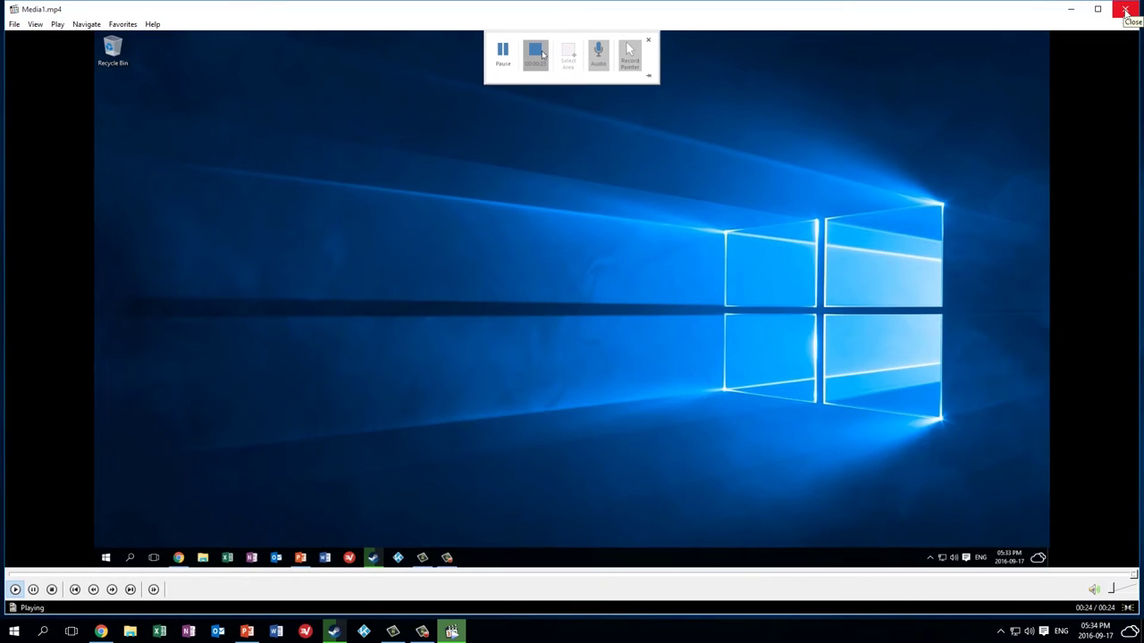
pyautogui.click(1126, 10)
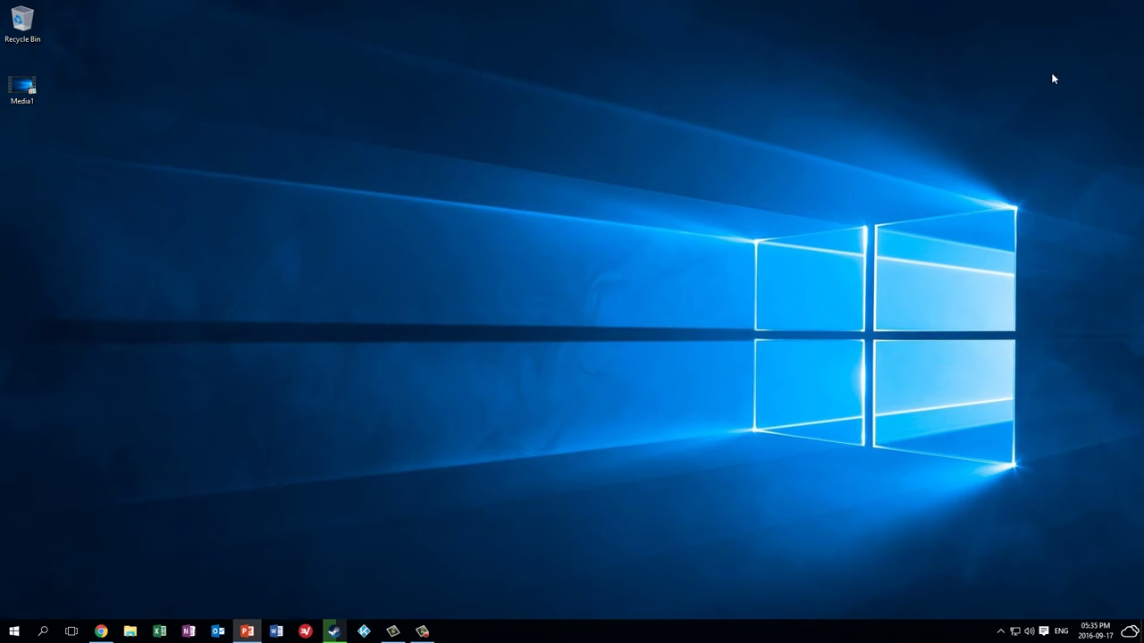
pyautogui.click(426, 632)
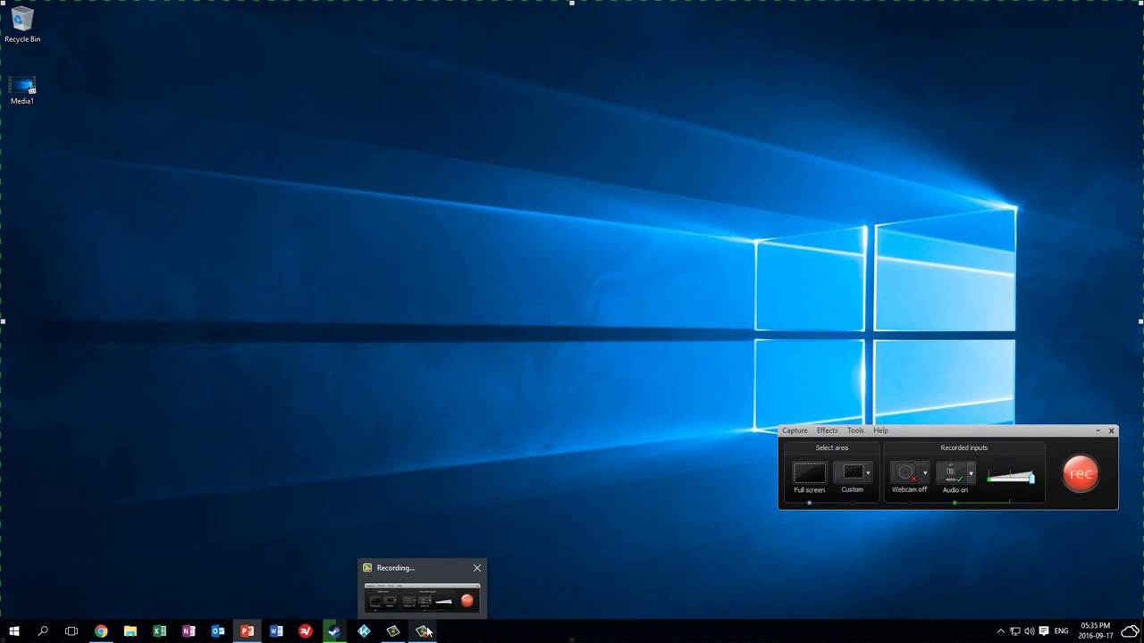
pyautogui.click(427, 632)
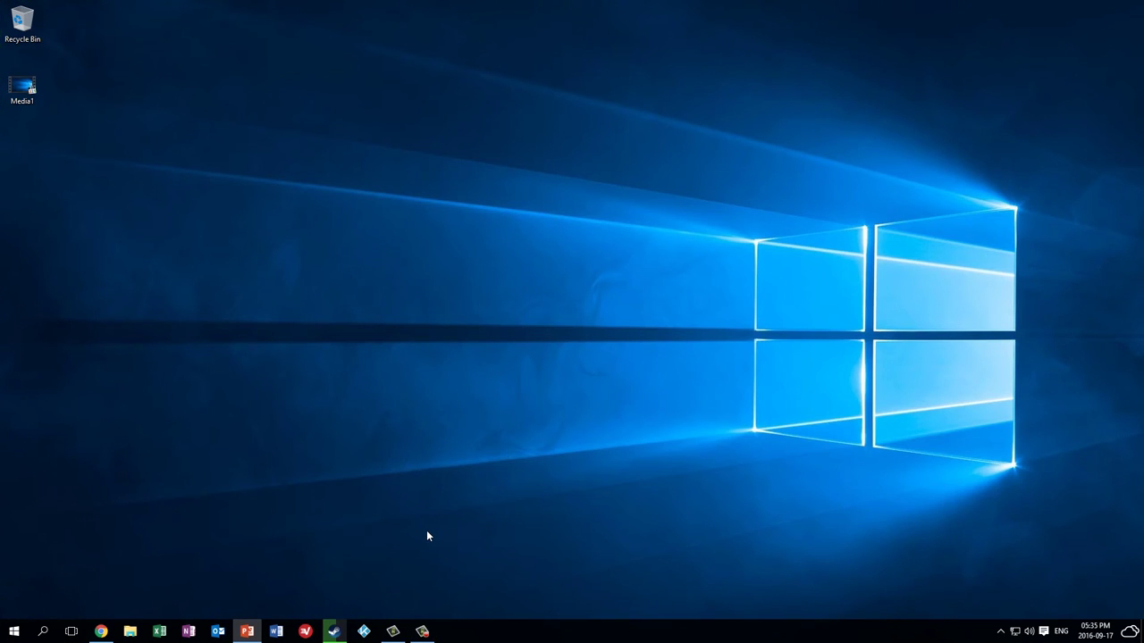
pyautogui.click(426, 632)
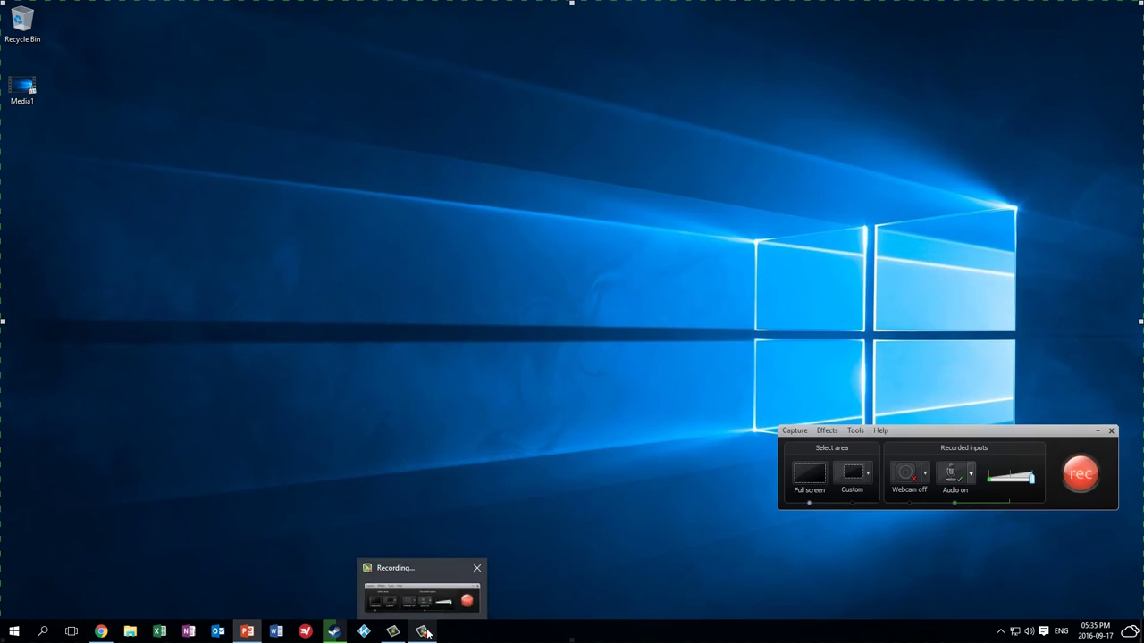
pyautogui.click(426, 631)
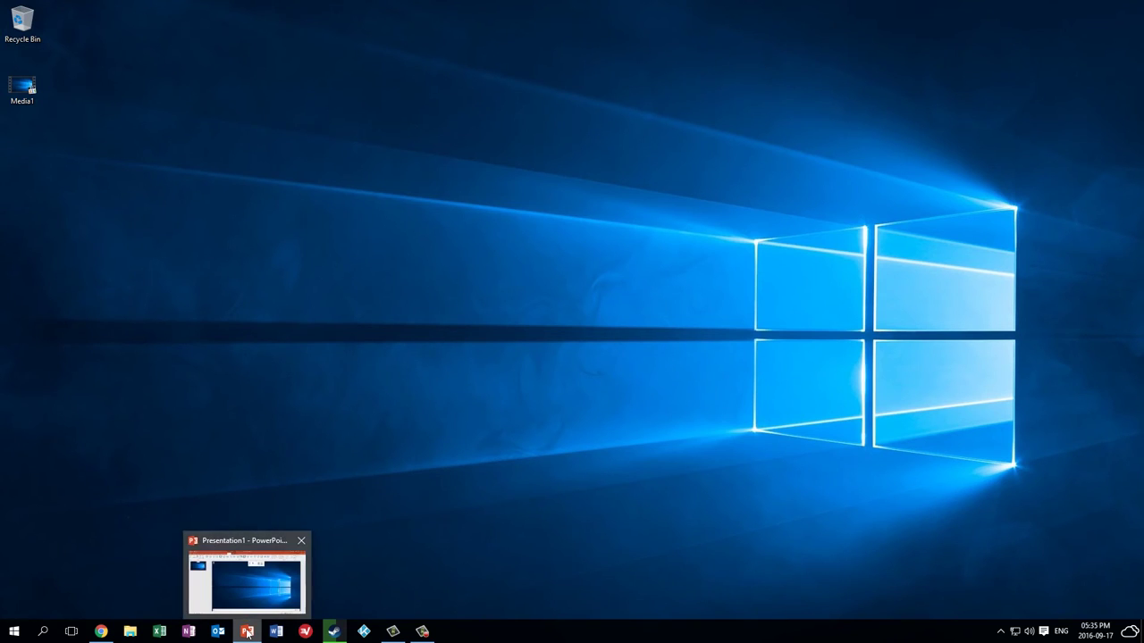
pyautogui.click(248, 632)
pyautogui.click(246, 631)
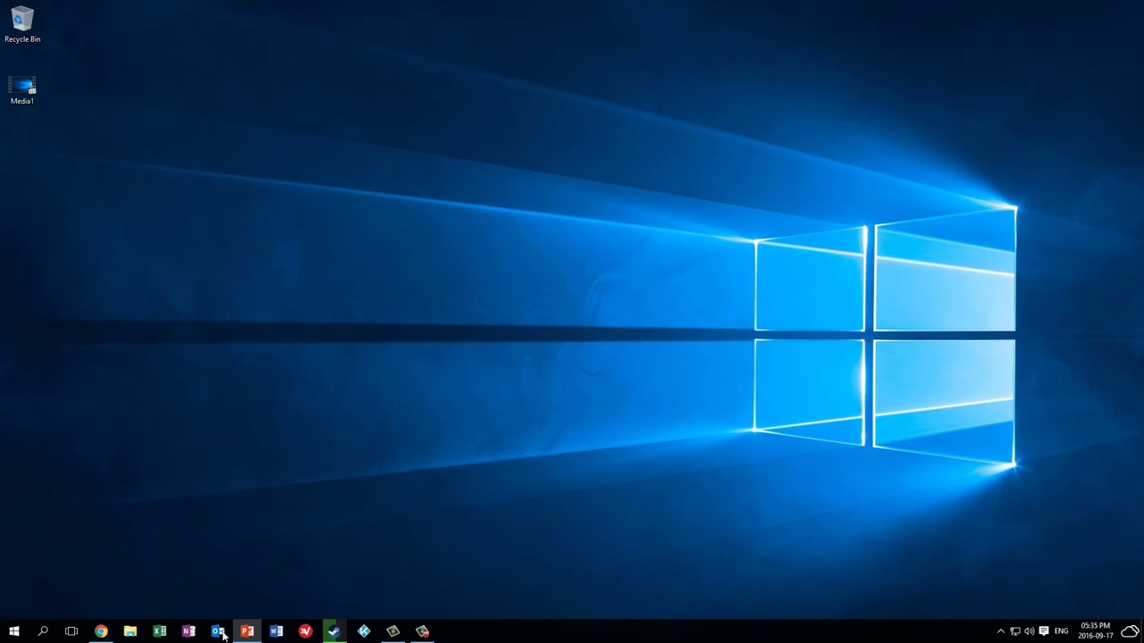
# Restore the Chrome window showing camstudio.org and close it.
pyautogui.click(101, 632)
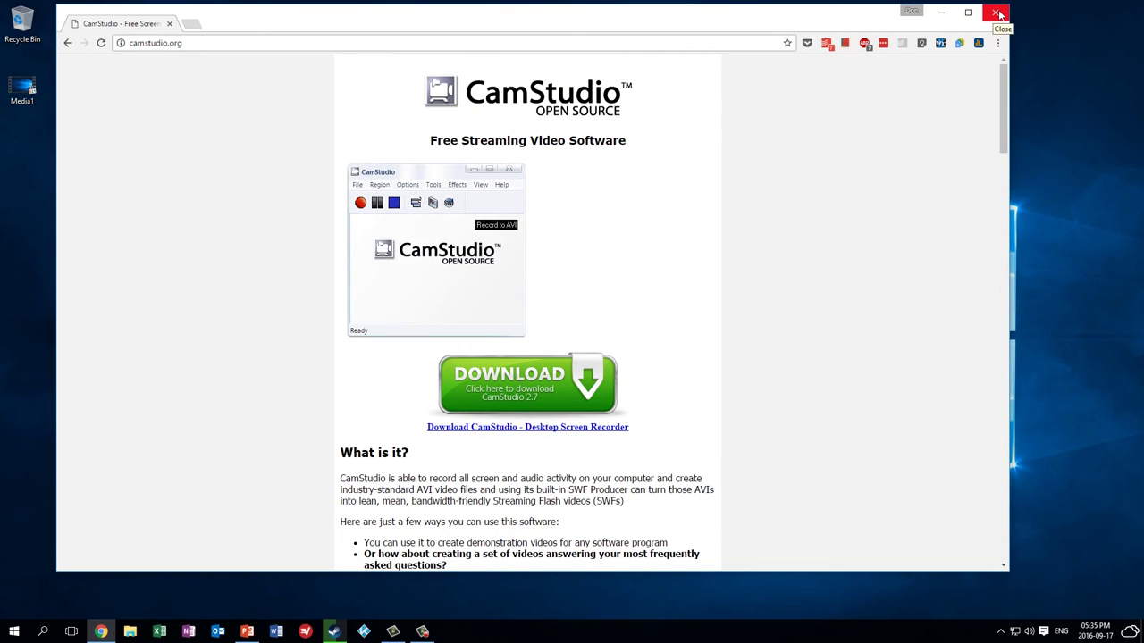
pyautogui.click(998, 12)
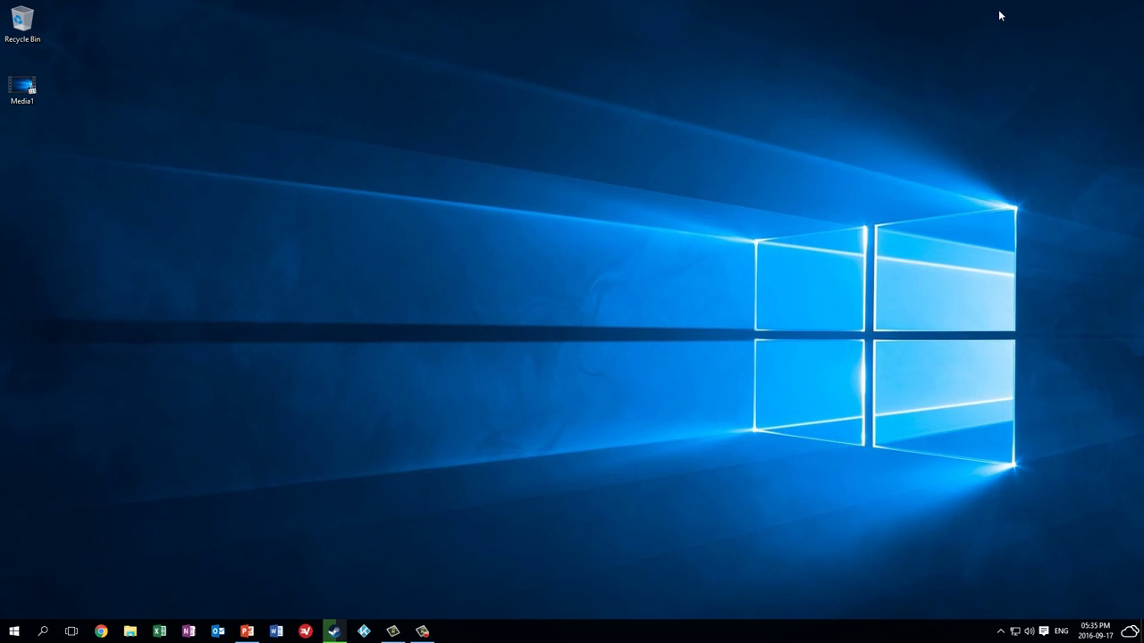